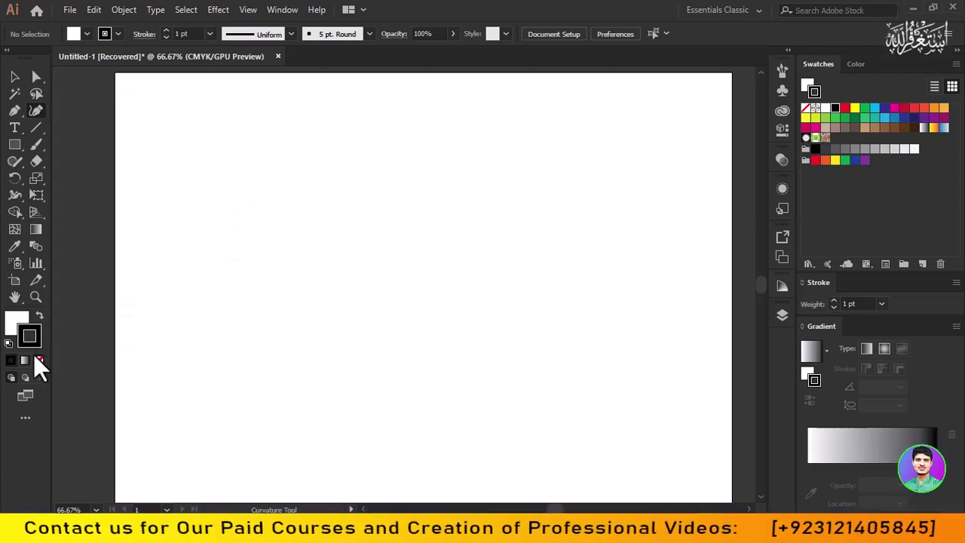
Set the fill to None and bring the black stroke to the front for drawing outlines
click(10, 320)
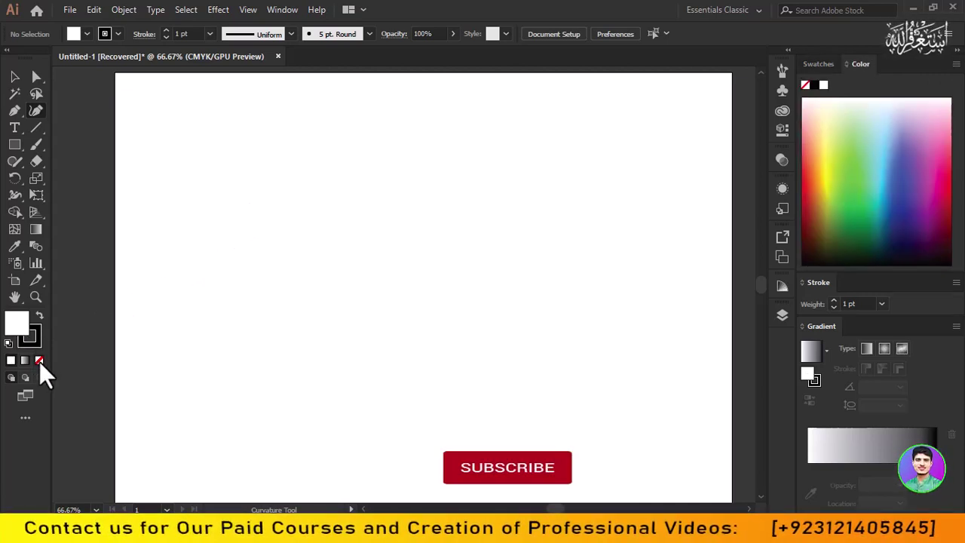
click(39, 361)
click(39, 342)
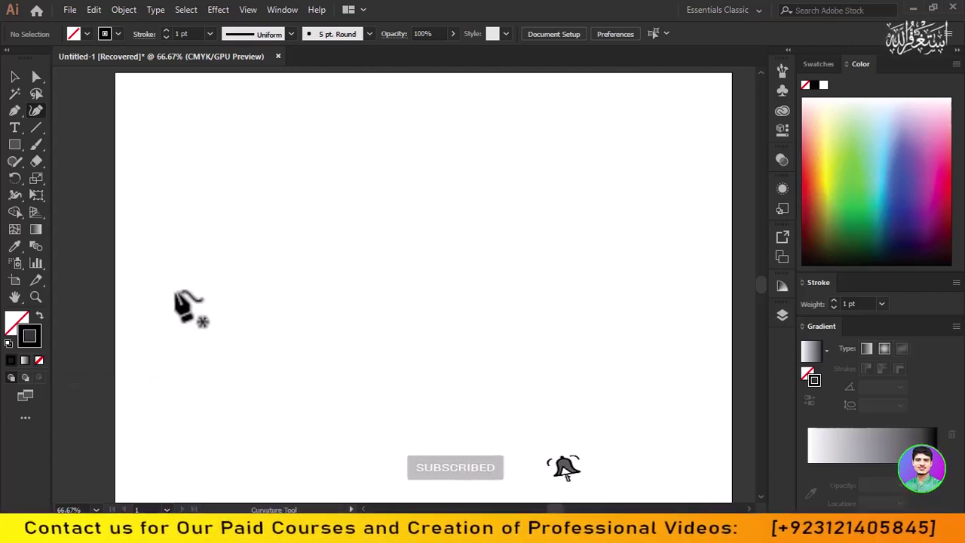
Draw an open wavy path with the Curvature tool, dipping first and arching across the upper half of the artboard
click(156, 250)
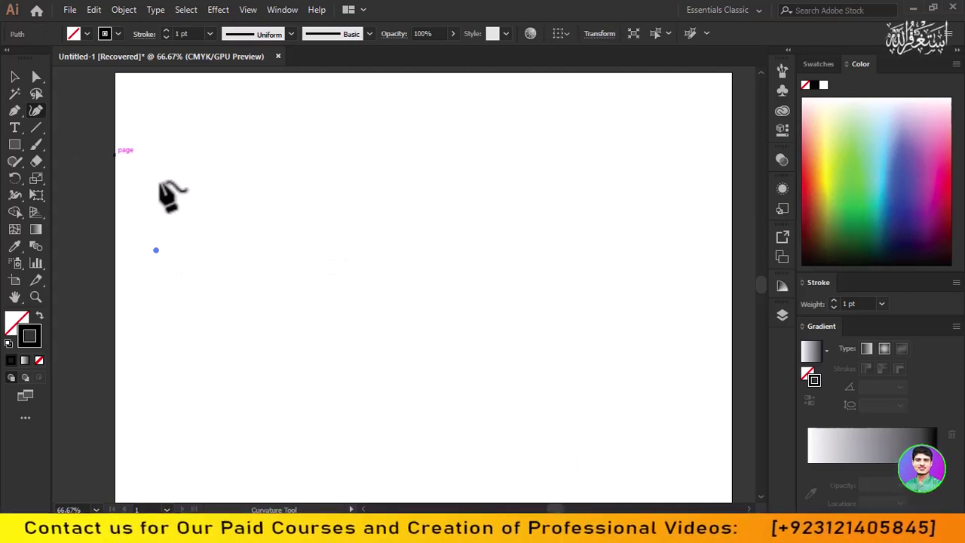
click(407, 249)
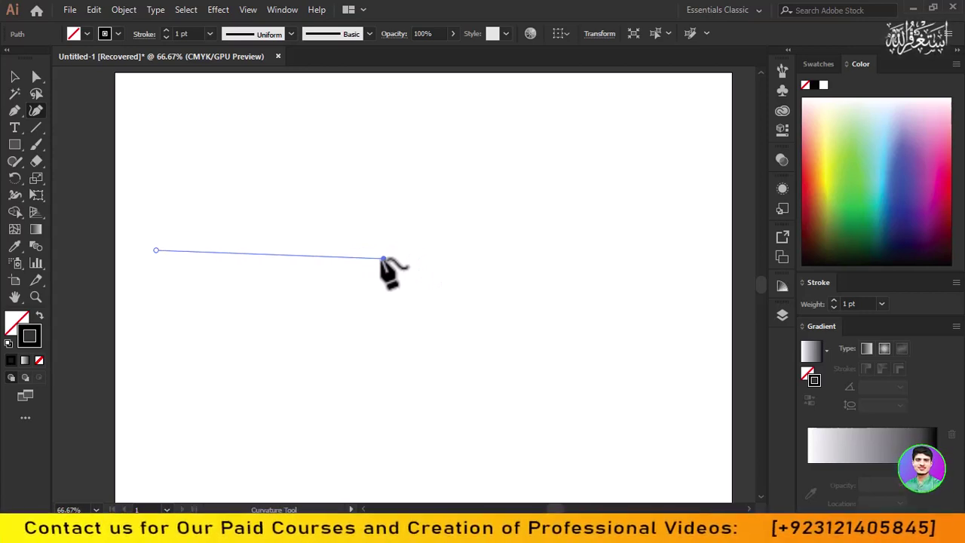
click(298, 254)
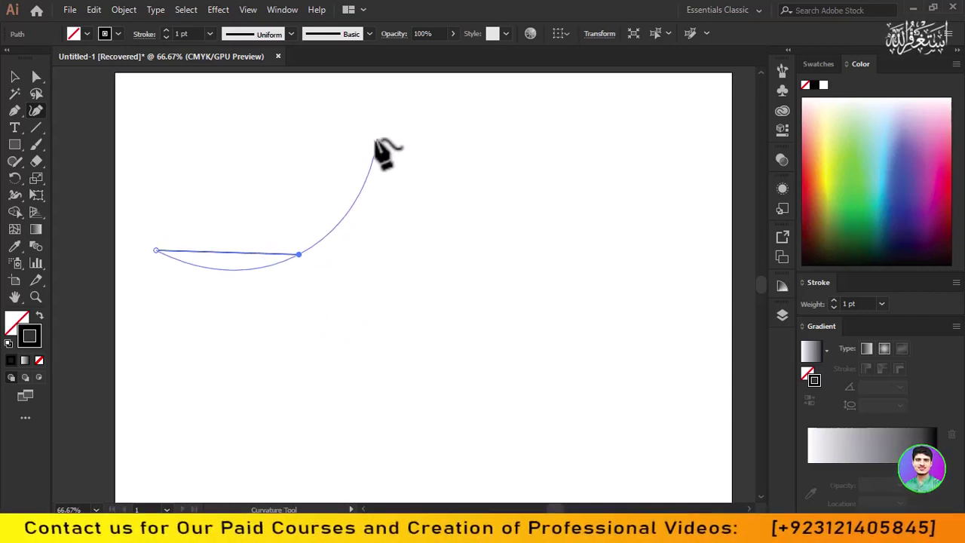
click(358, 222)
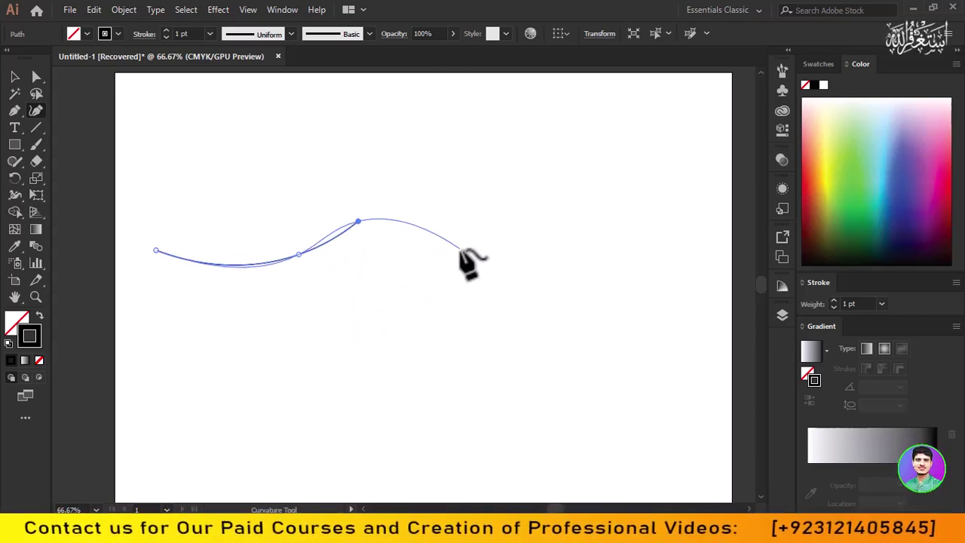
click(357, 222)
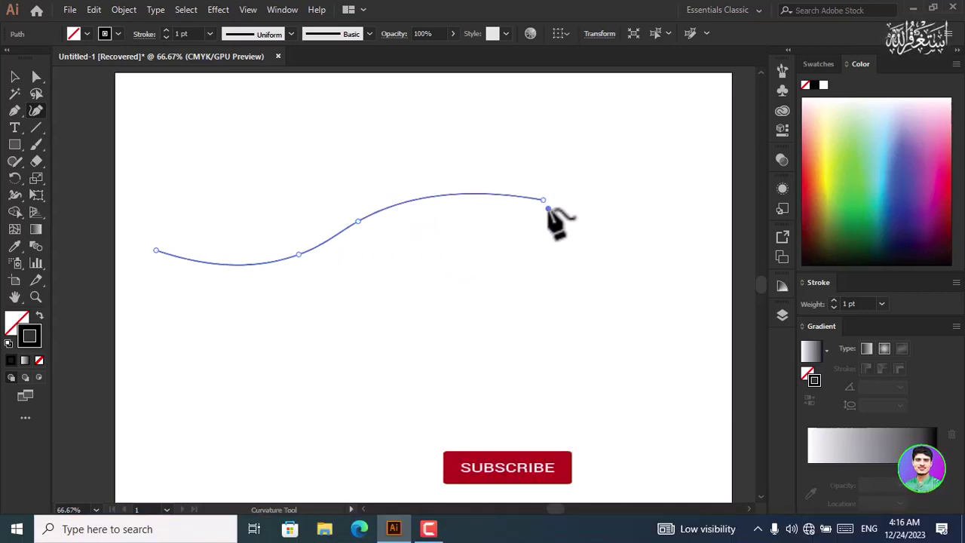
click(542, 200)
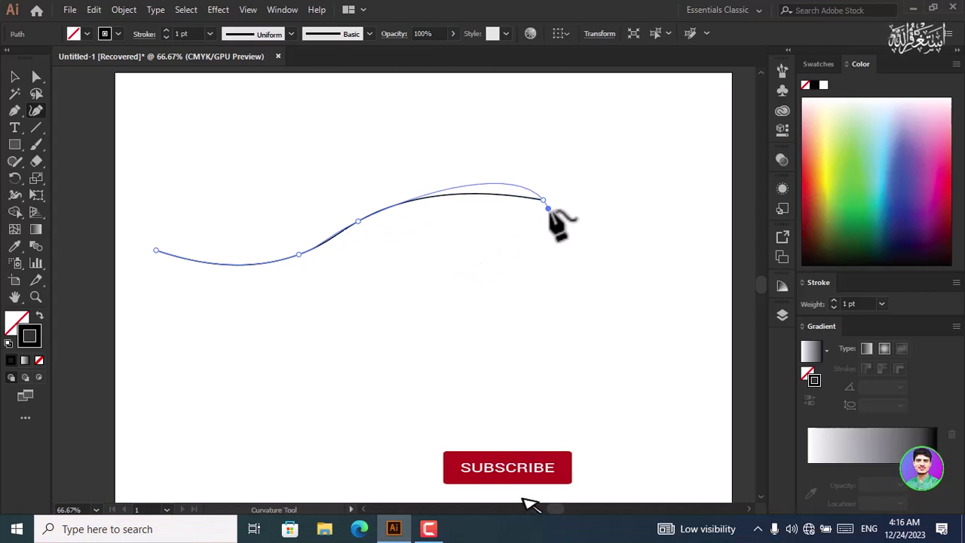
click(627, 254)
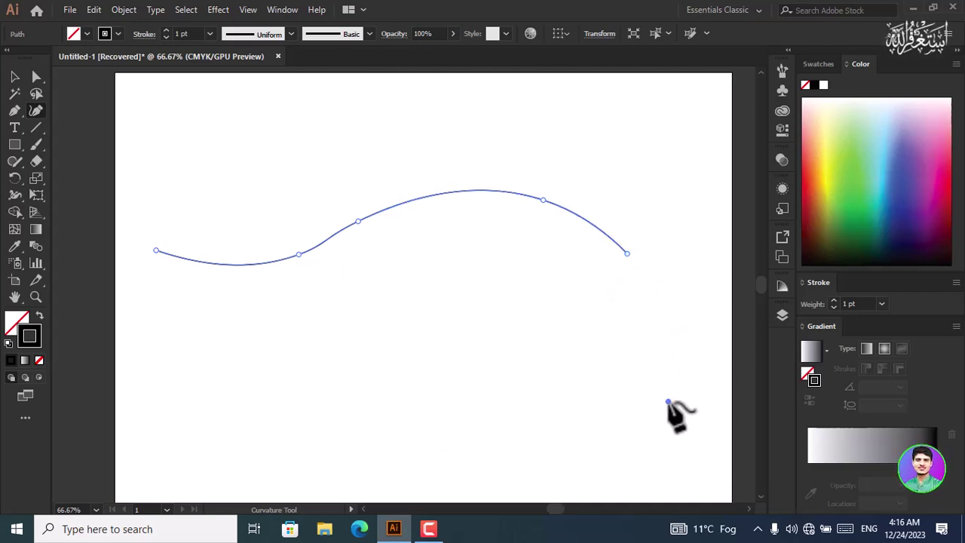
Continue the curved path around the lower side of the artboard and close it at its starting anchor
click(668, 400)
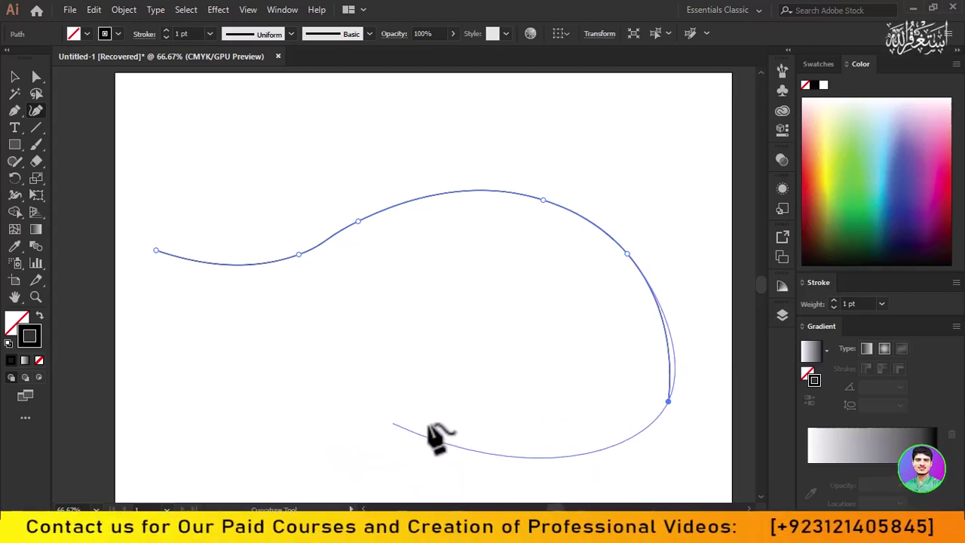
click(517, 395)
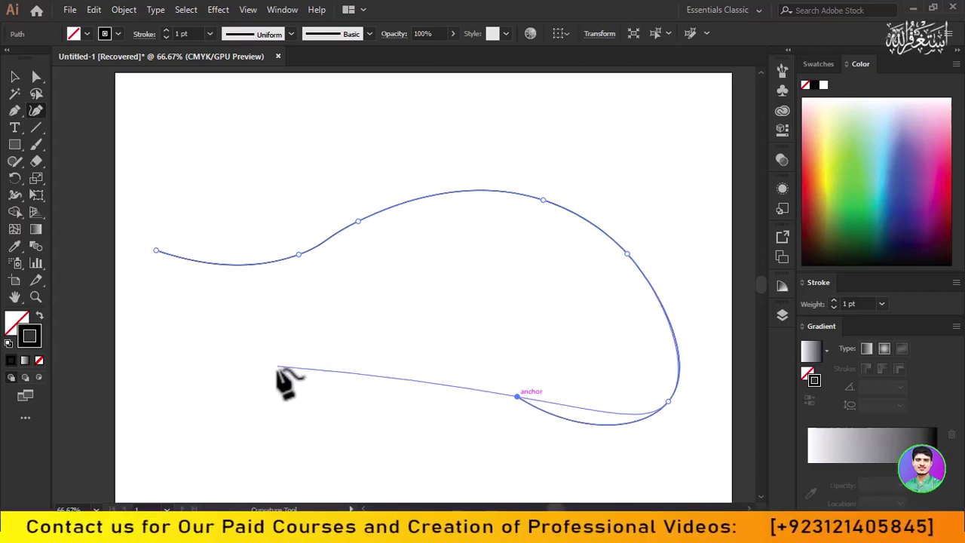
click(381, 298)
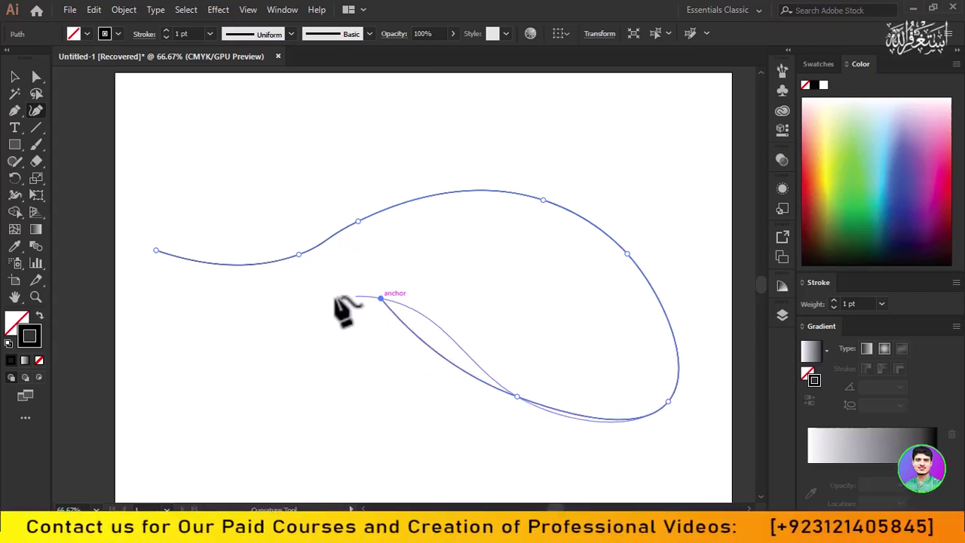
click(270, 312)
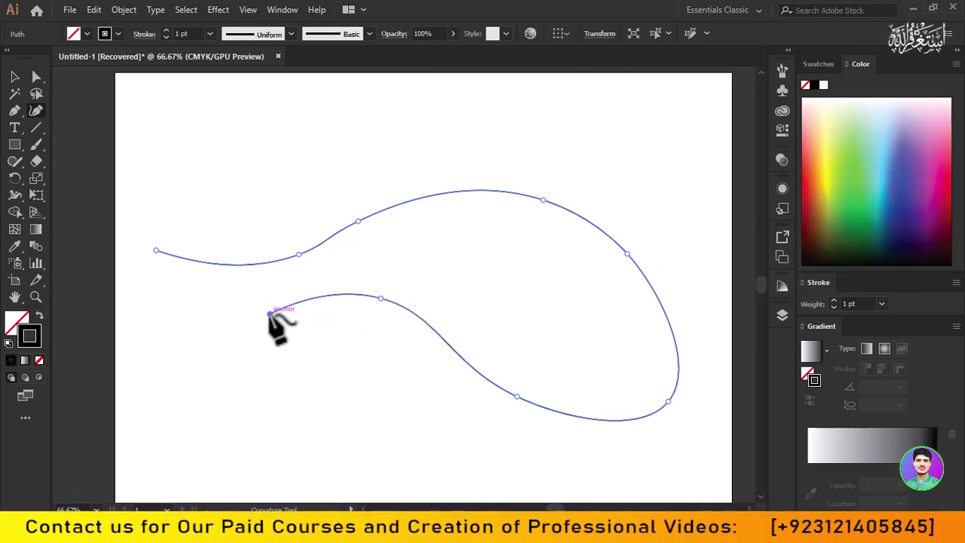
click(155, 251)
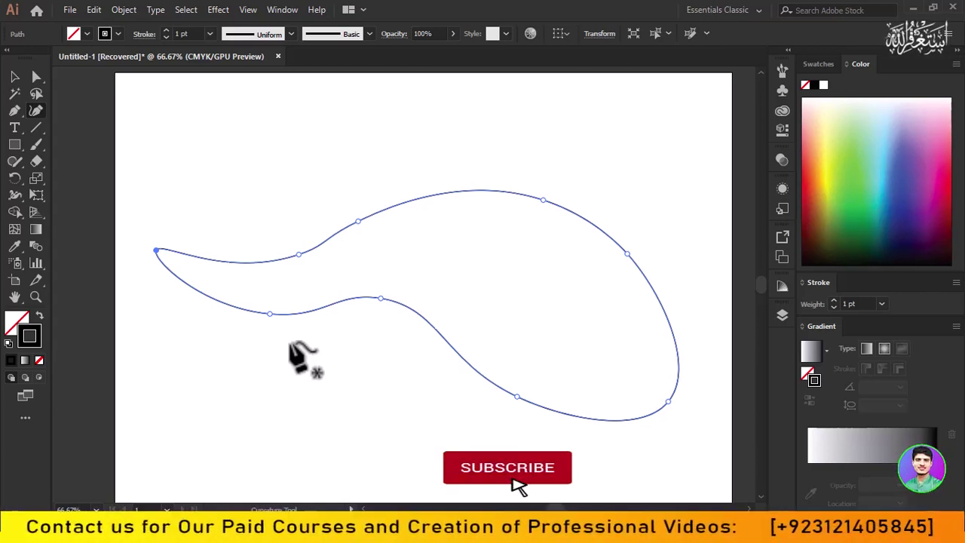
Undo the whole curved shape, point by point, until the artboard is empty
key(ctrl+z)
key(ctrl+z)
key(ctrl+z)
key(ctrl+z)
key(ctrl+z)
key(ctrl+z)
key(ctrl+z)
key(ctrl+z)
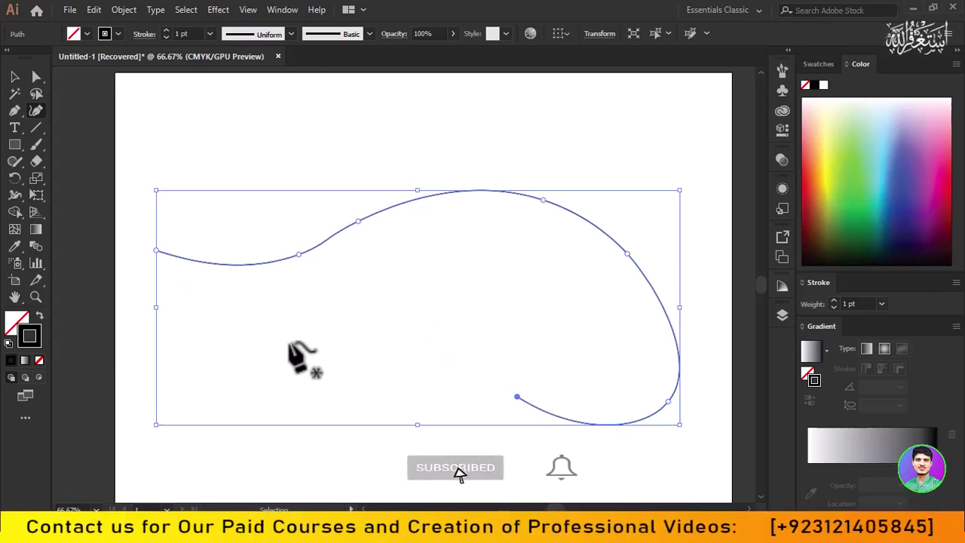
key(ctrl+z)
key(ctrl+z)
key(ctrl+z)
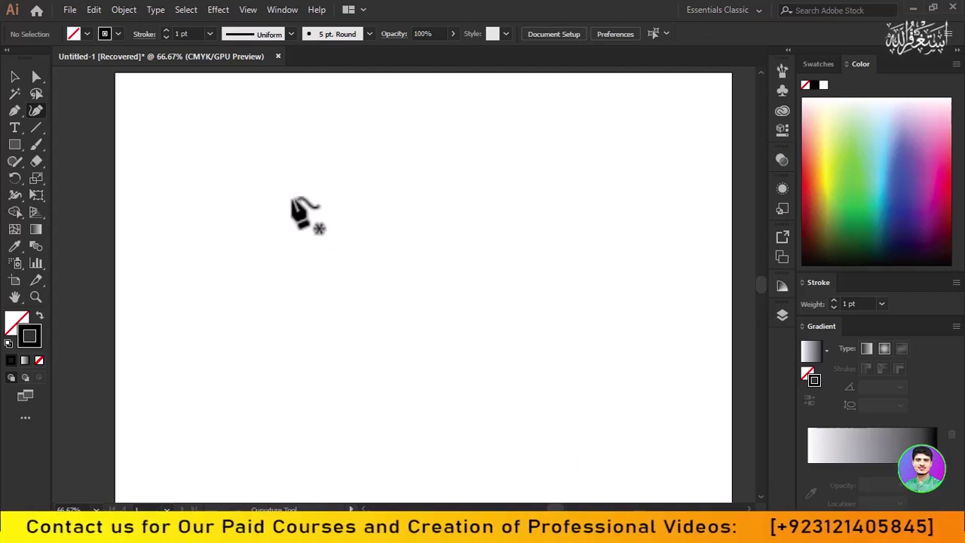
Draw a closed circle from four anchor points with the Curvature tool in the middle of the artboard
click(403, 159)
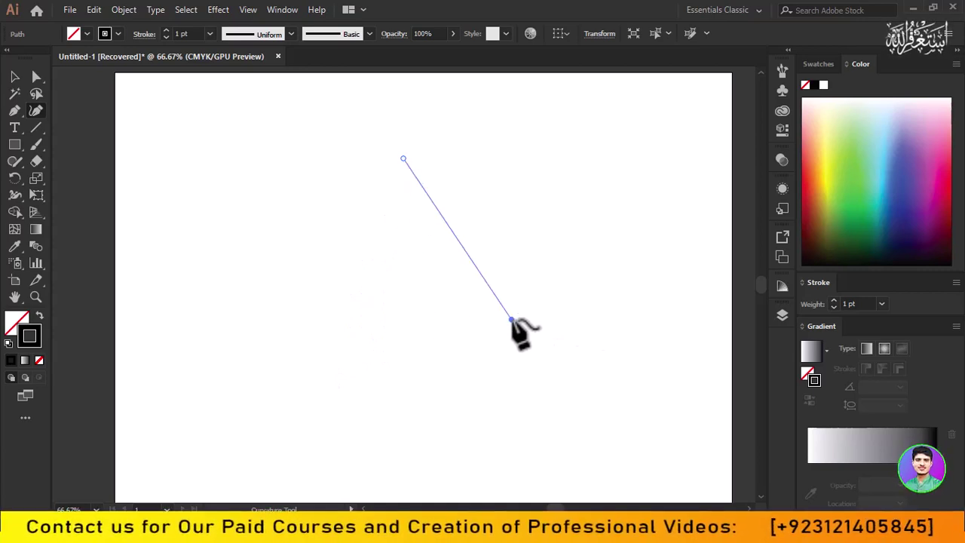
click(507, 266)
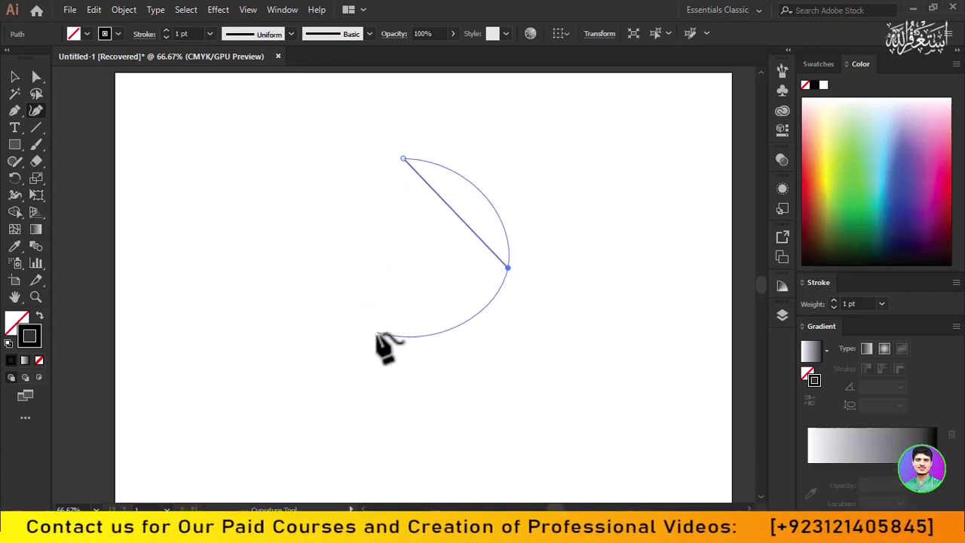
click(391, 369)
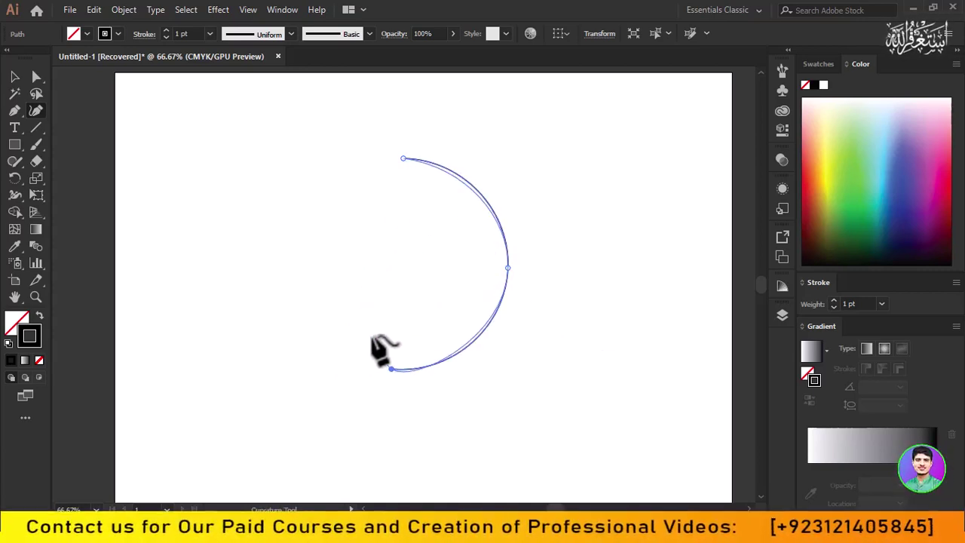
click(292, 238)
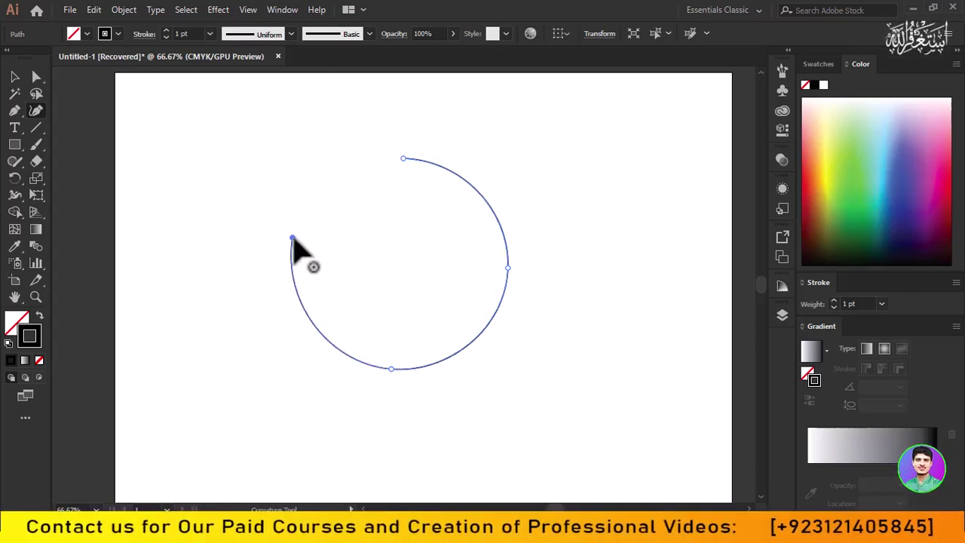
click(403, 159)
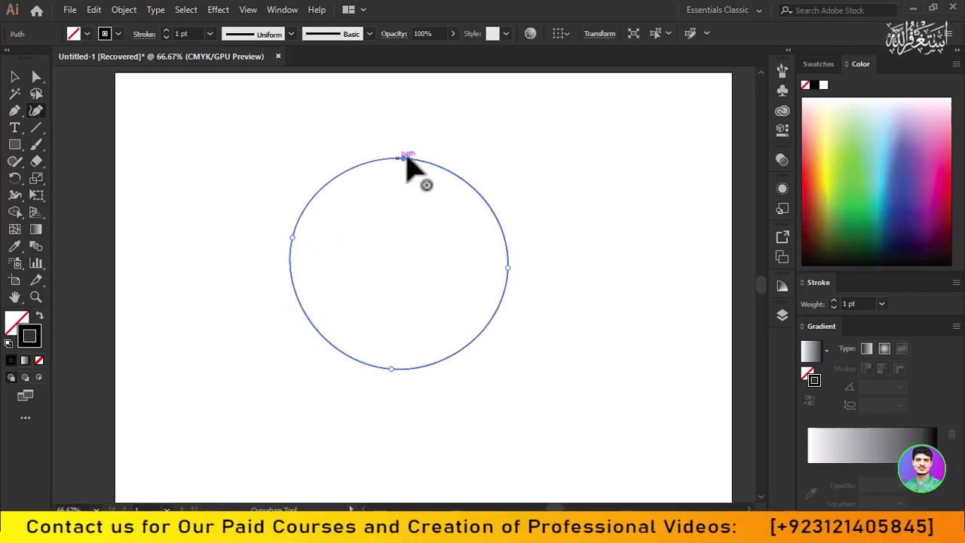
Place an anchor point outside the circle, set the fill colour to bright red, and undo the stray point
click(222, 138)
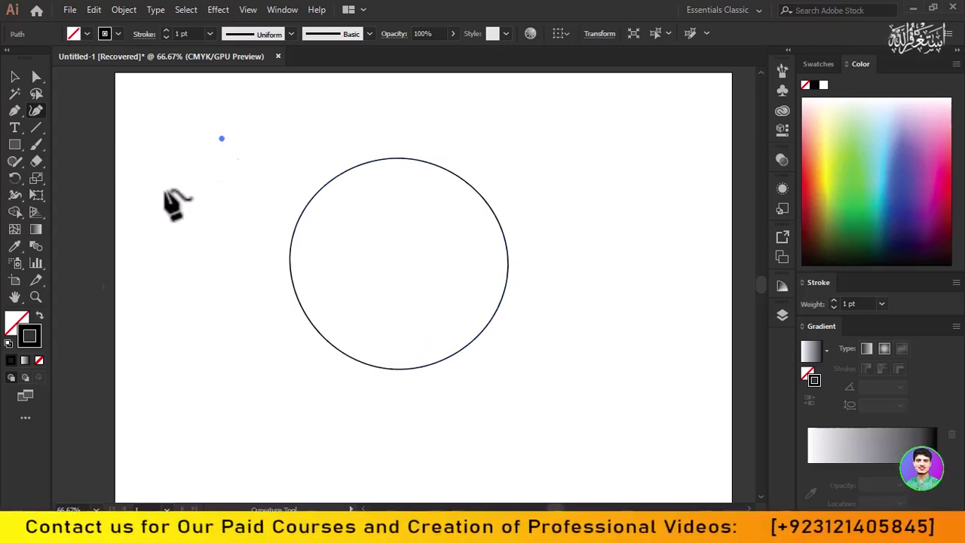
double_click(16, 330)
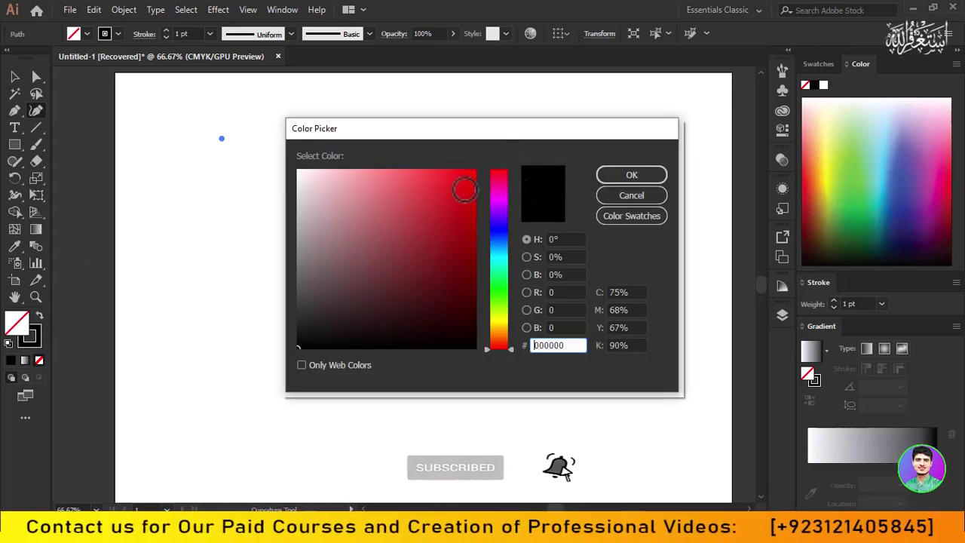
drag(463, 186, 476, 185)
click(631, 176)
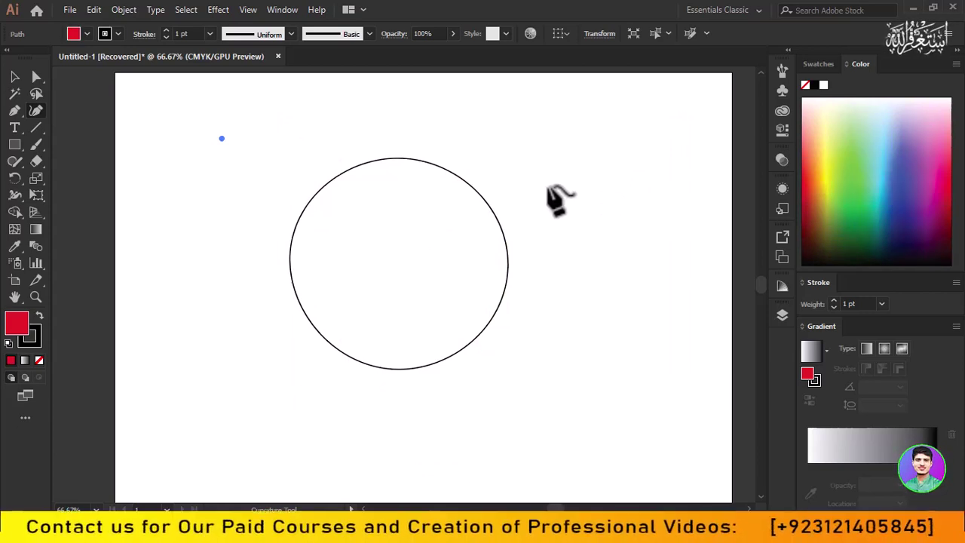
key(ctrl+z)
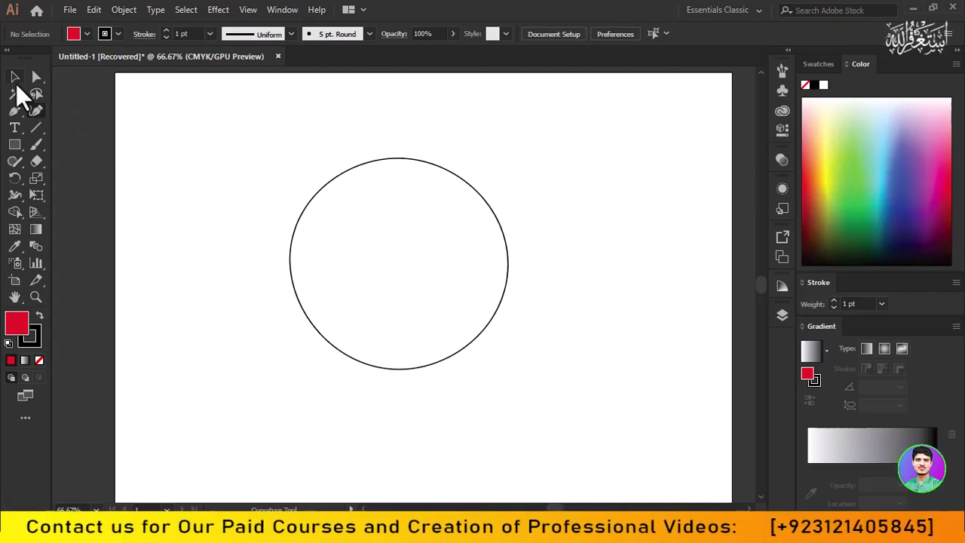
Select the circle with the Selection tool and delete it
click(16, 81)
click(490, 242)
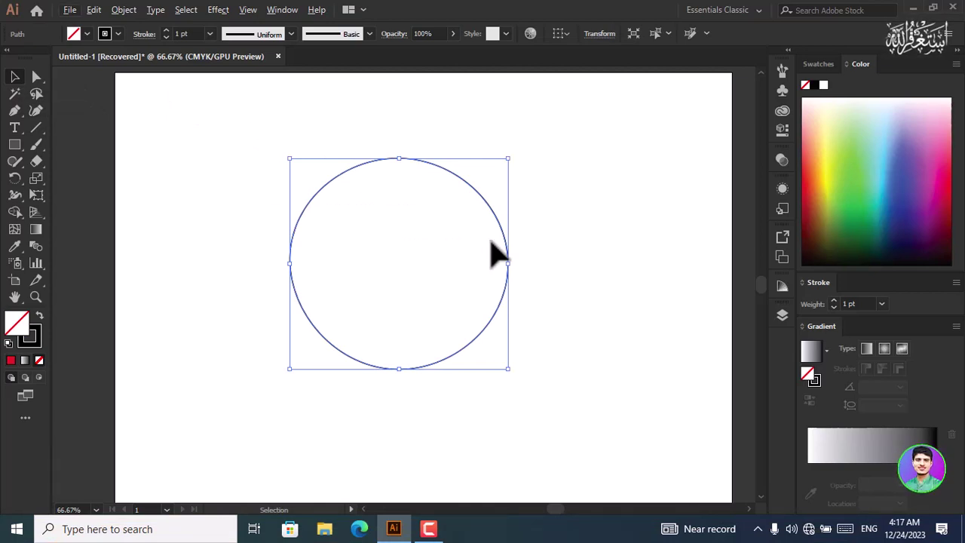
key(Delete)
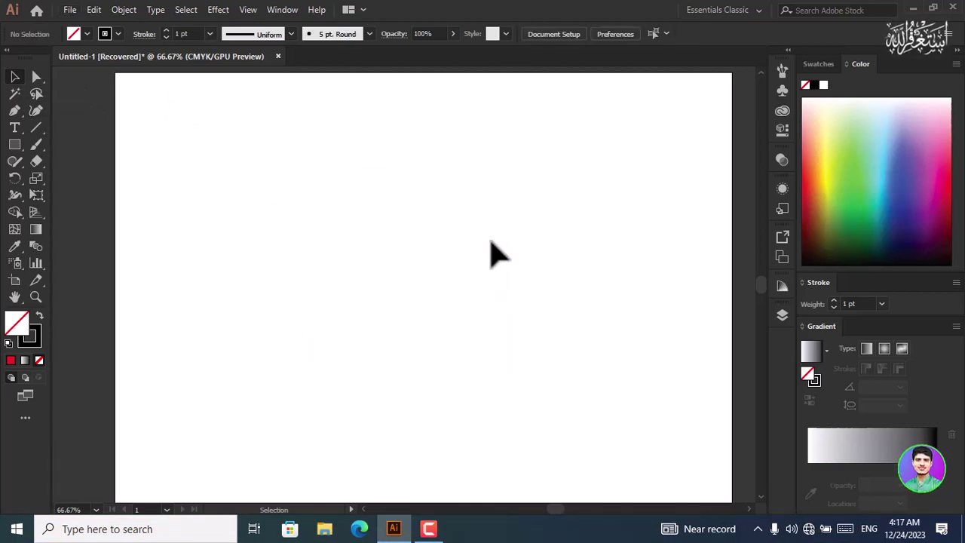